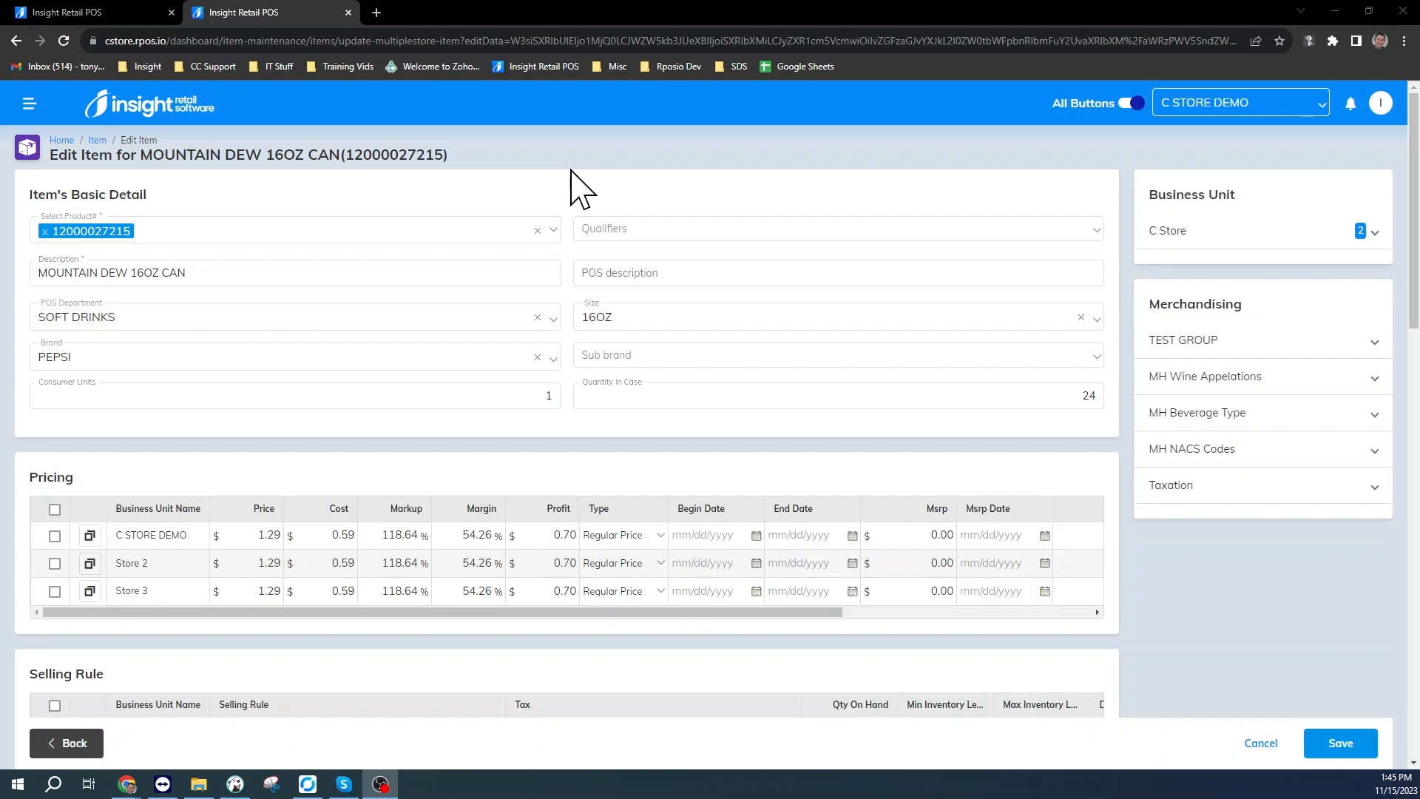
# Step: Review the MOUNTAIN DEW 16OZ CAN item's details, including quantity in case, and cancel the edit without saving
pyautogui.click(157, 279)
pyautogui.doubleClick(1094, 399)
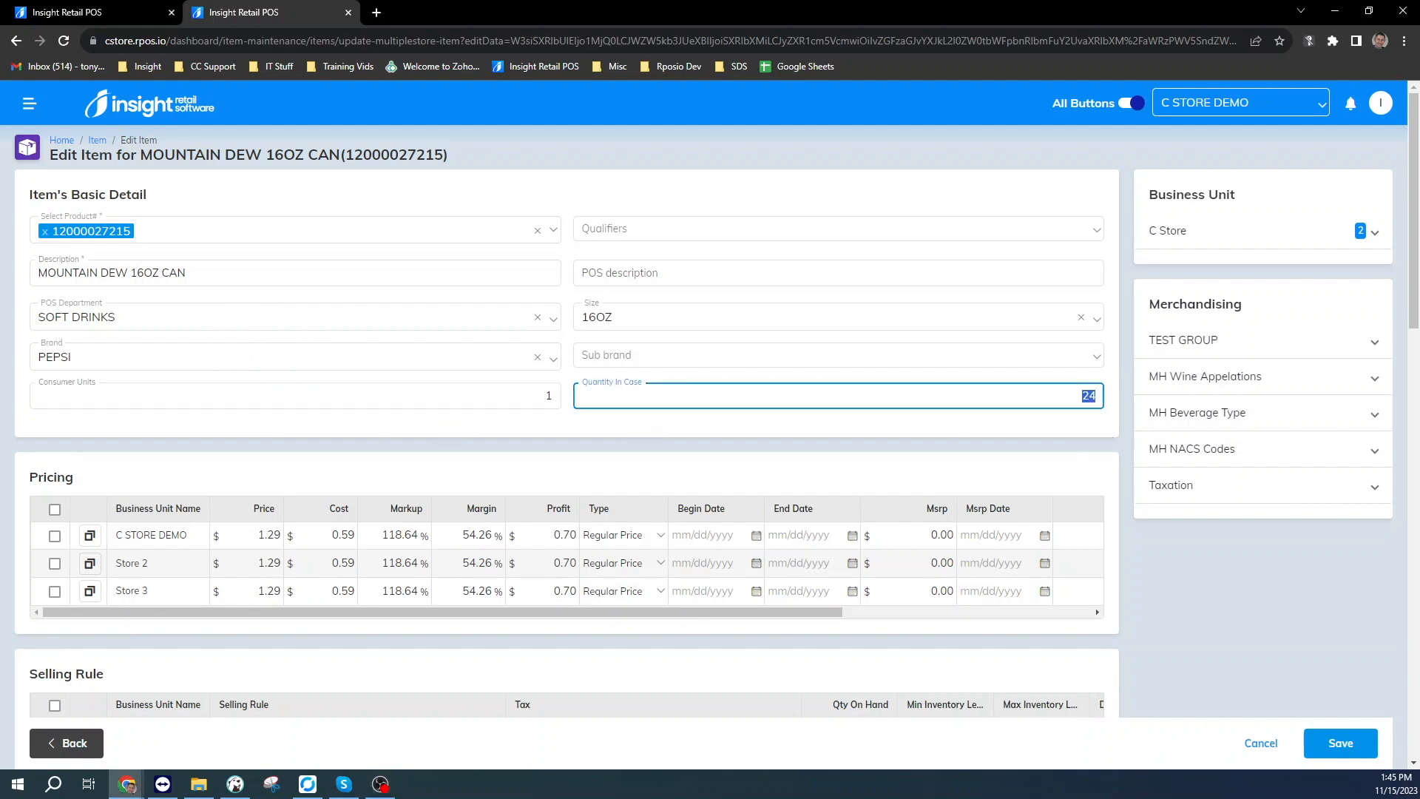
pyautogui.click(1010, 444)
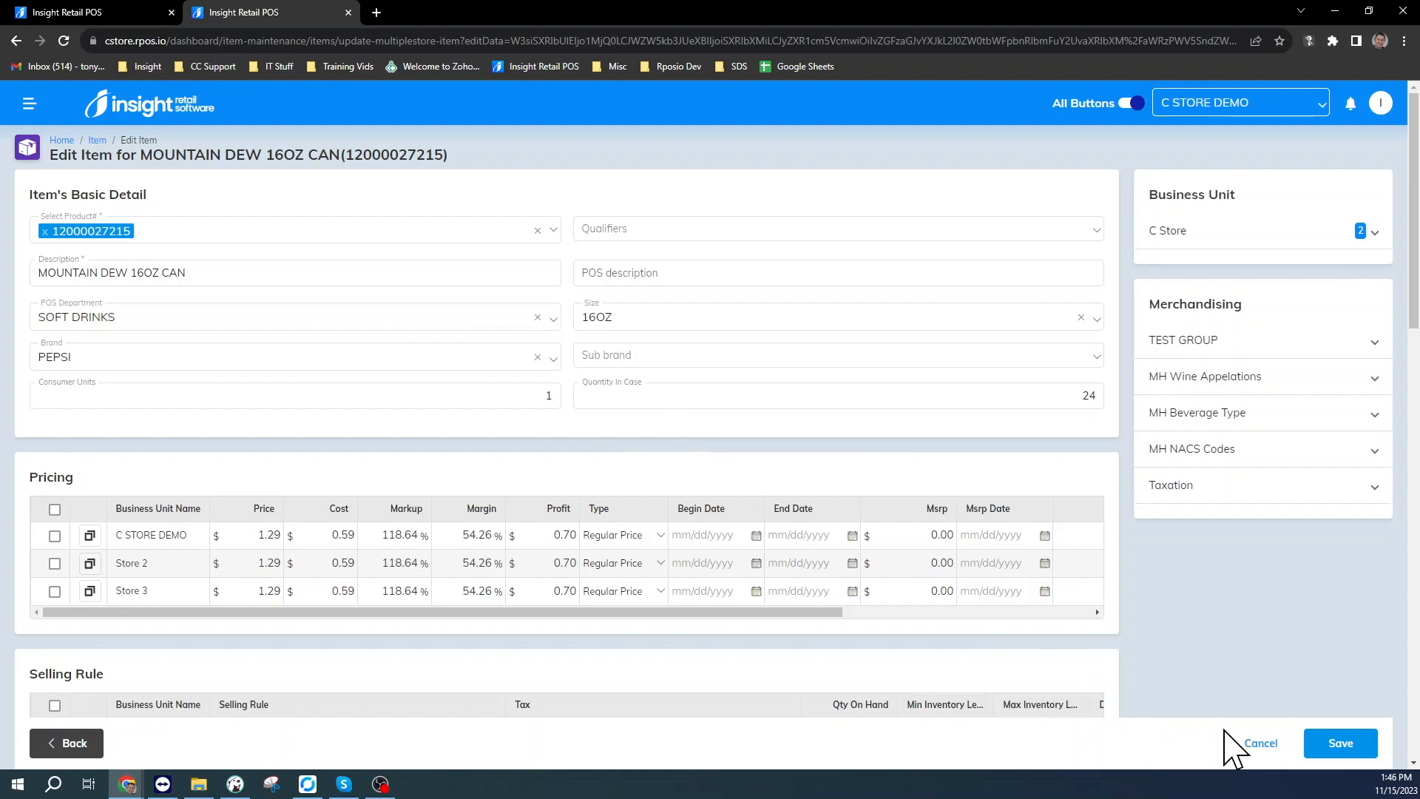
pyautogui.click(1269, 747)
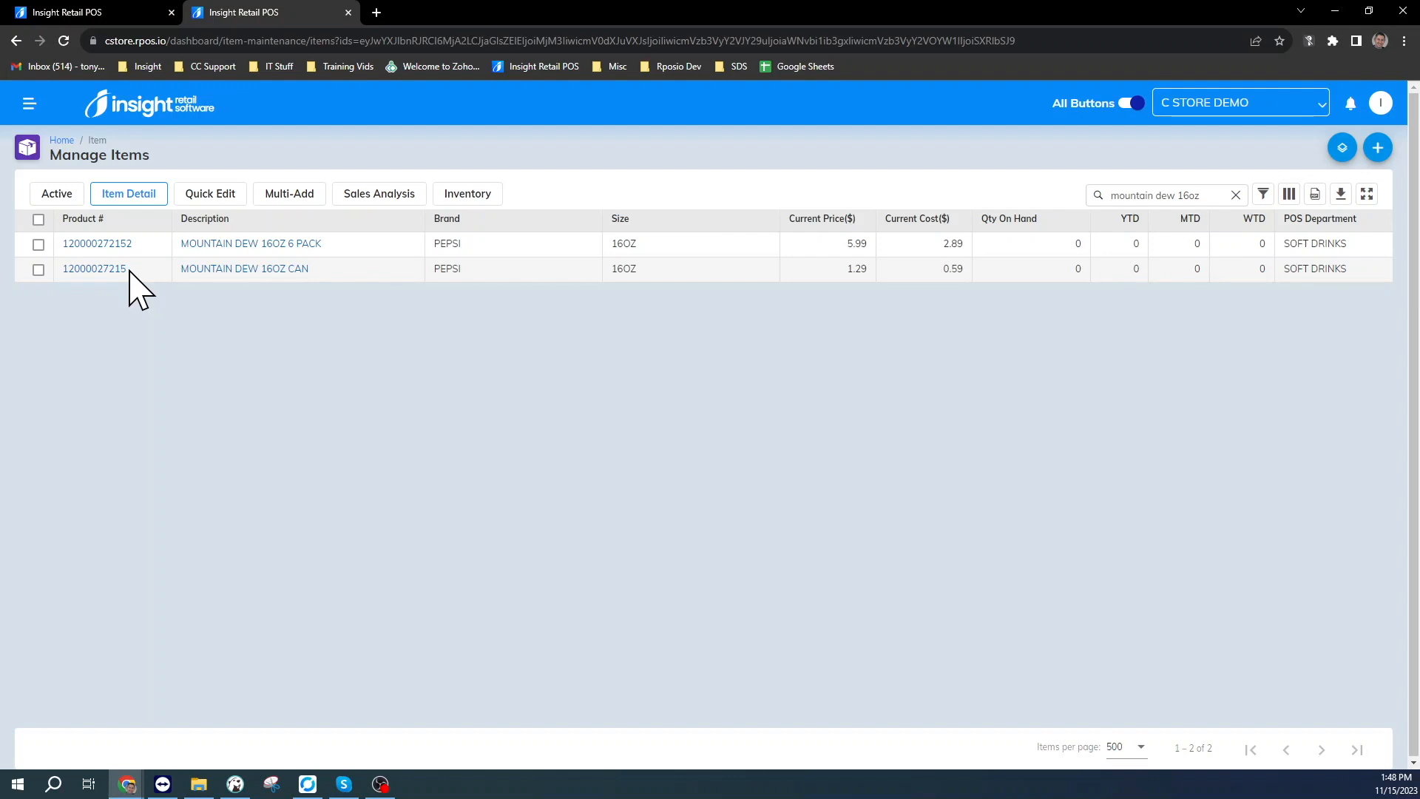
# Step: Open the MOUNTAIN DEW 16OZ 6 PACK item and review its product number and consumer units
pyautogui.click(126, 247)
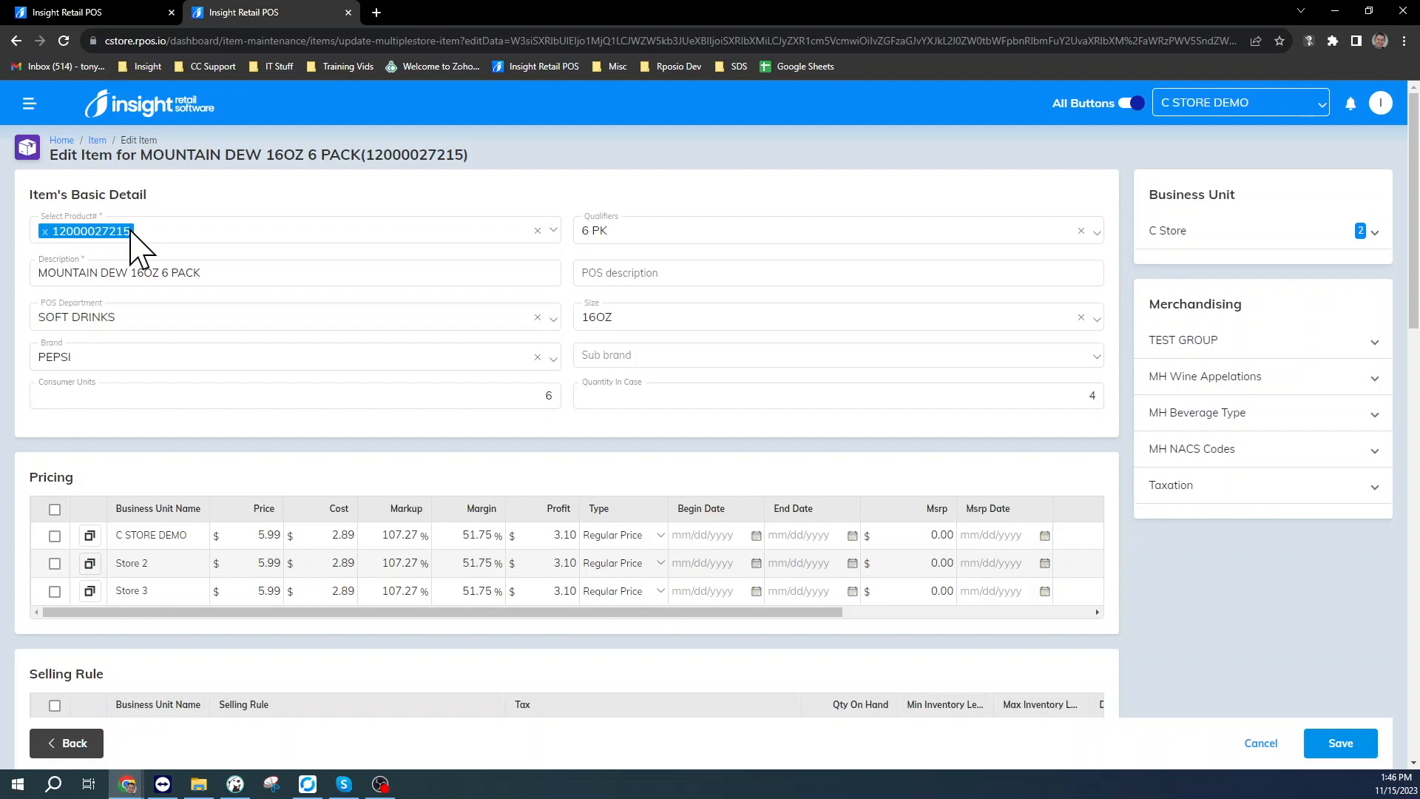
pyautogui.click(170, 275)
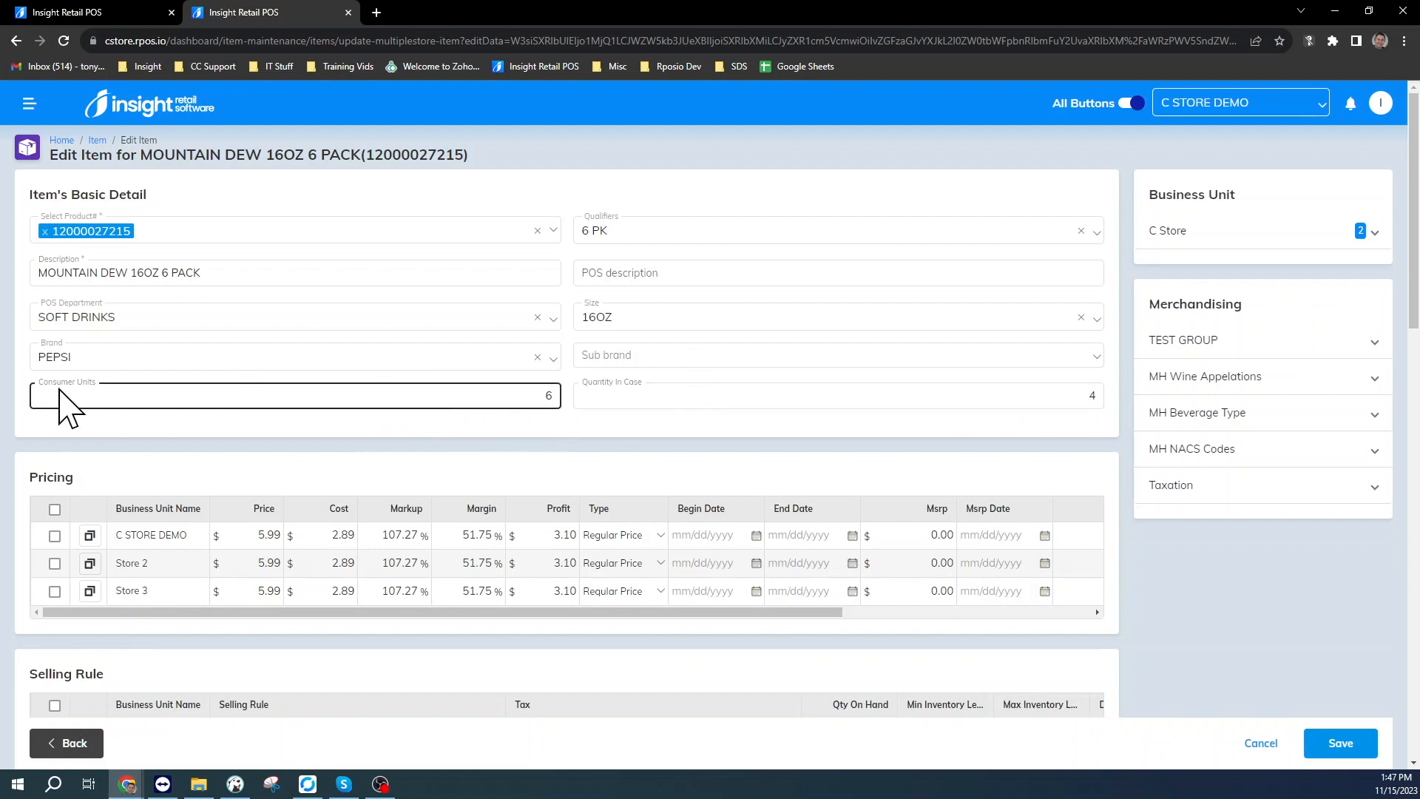
pyautogui.doubleClick(549, 396)
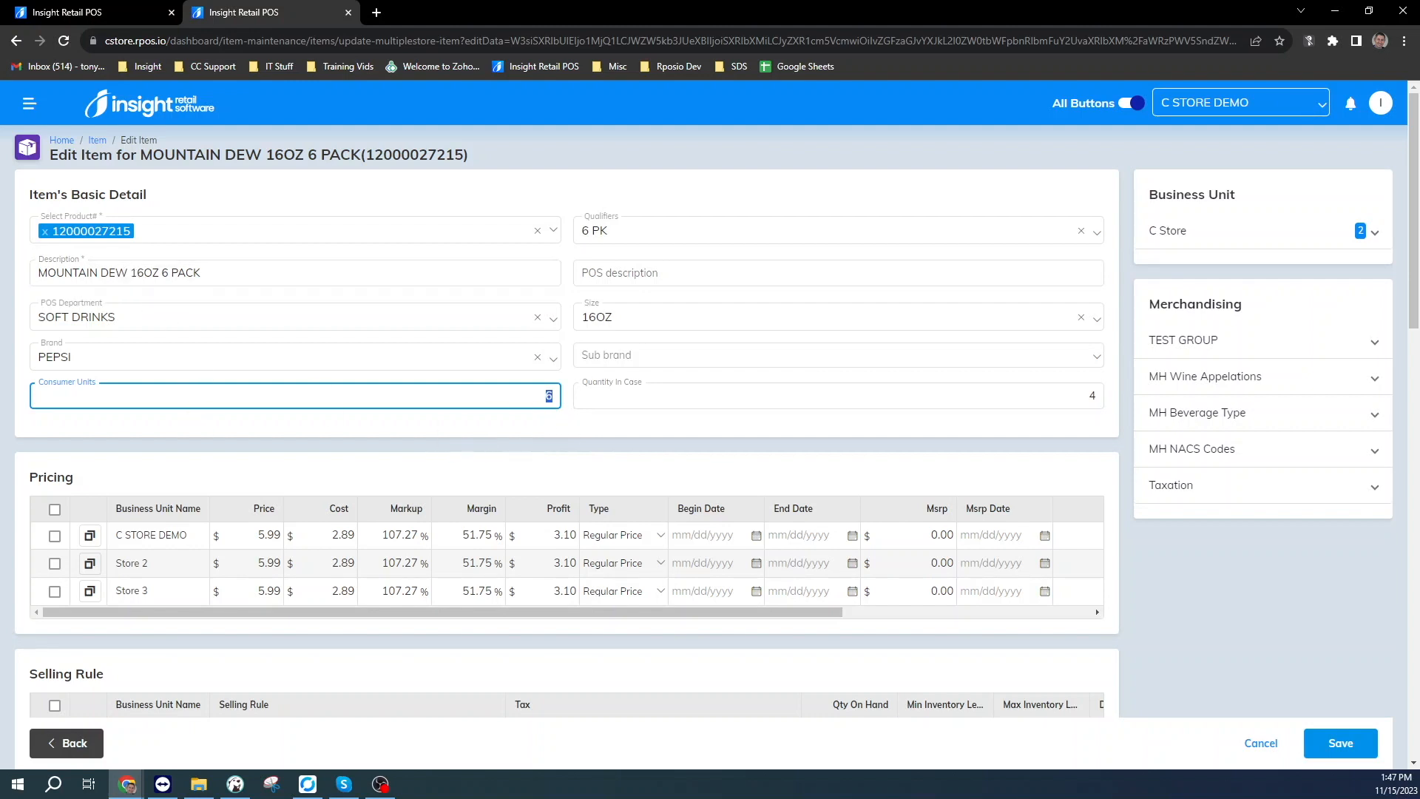
pyautogui.click(663, 399)
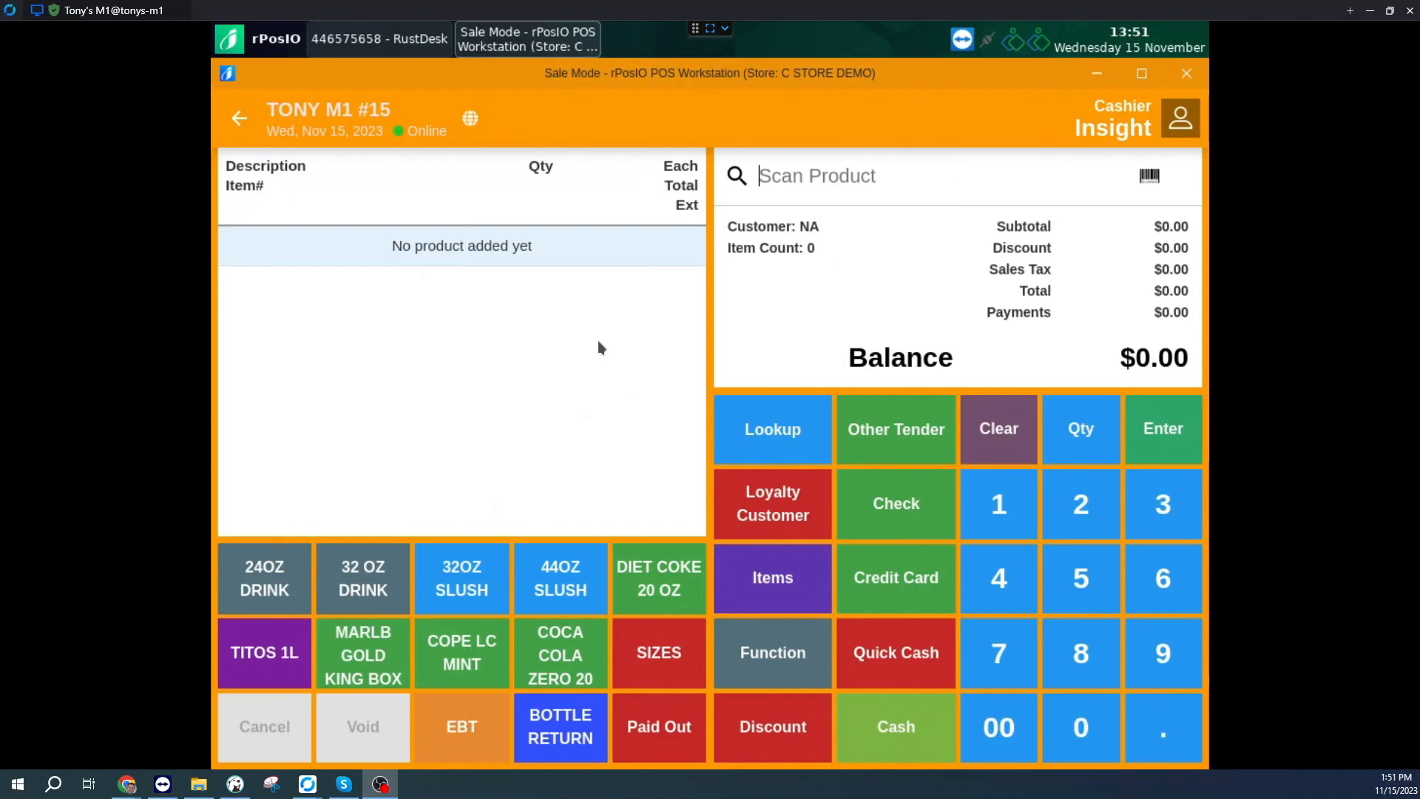
pyautogui.click(806, 172)
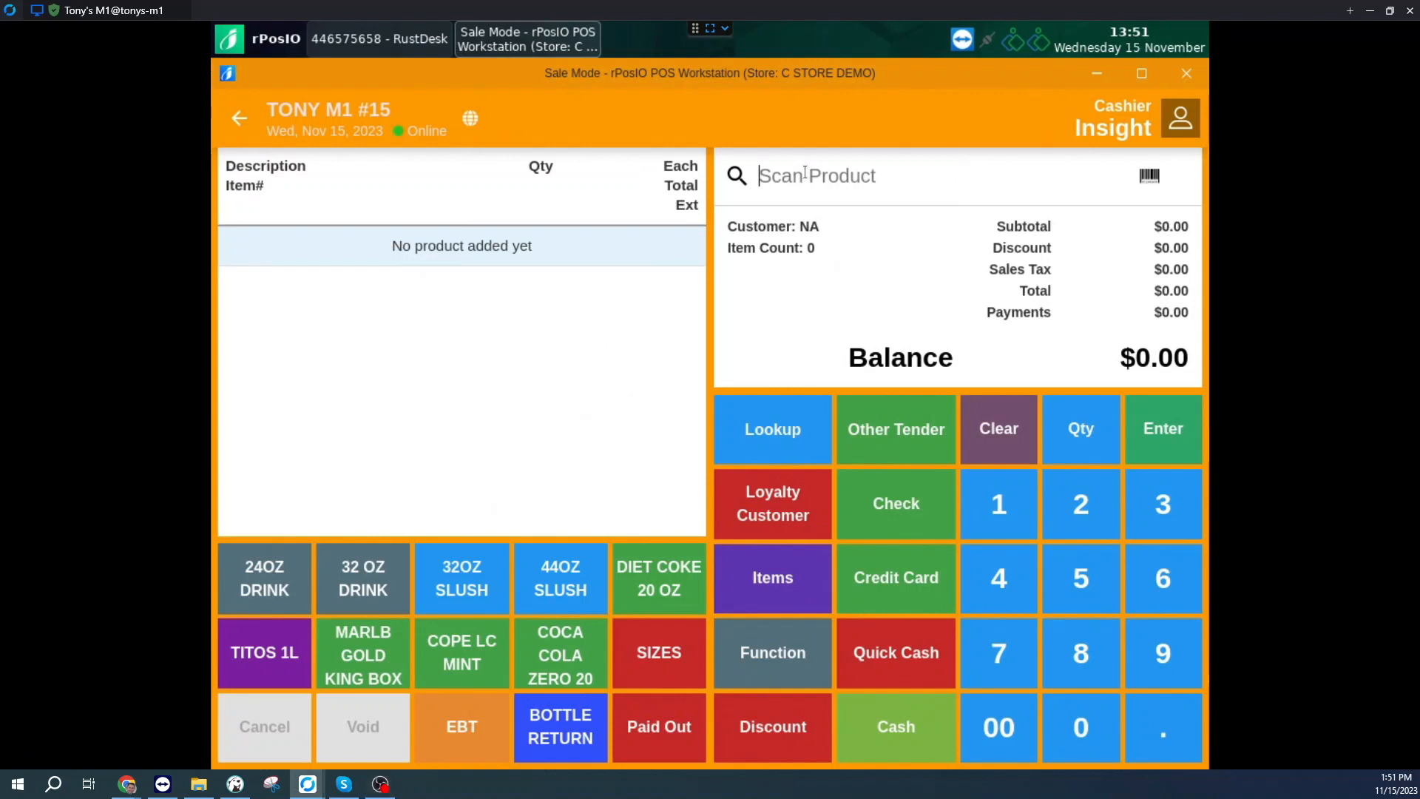
pyautogui.write('12000027215')
pyautogui.press('Return')
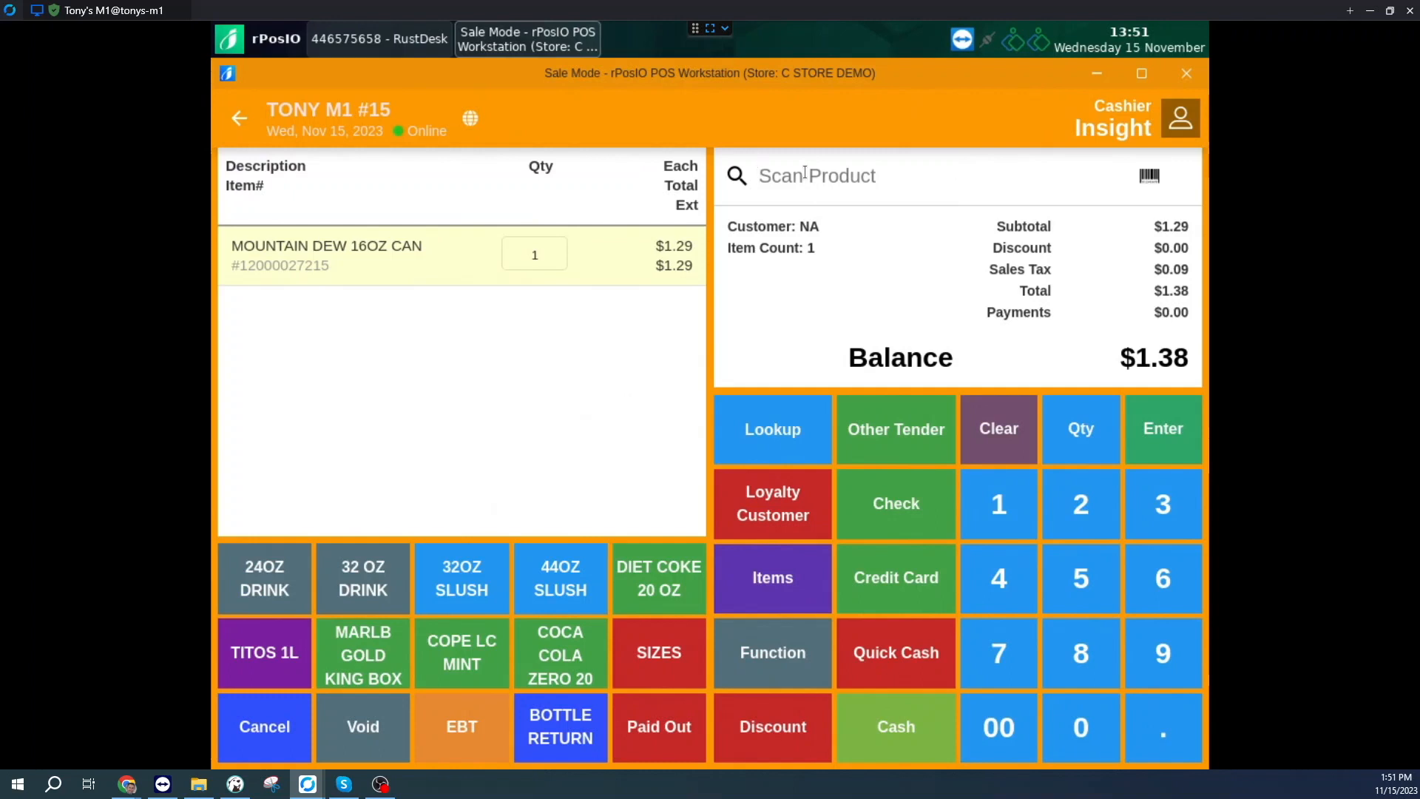
# Step: Set the sale's product size to 6 PK
pyautogui.moveTo(327, 268); pyautogui.dragTo(239, 268)
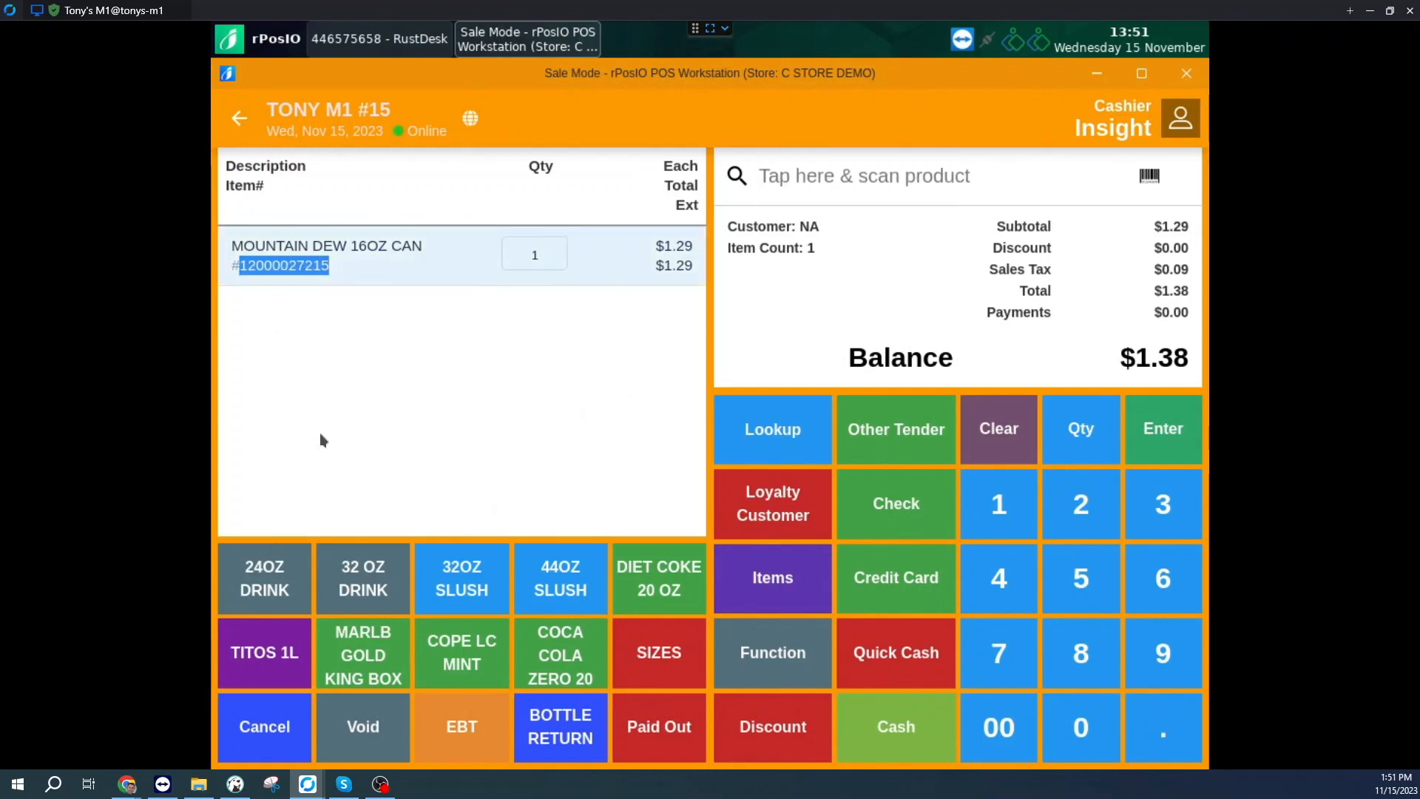
pyautogui.click(809, 175)
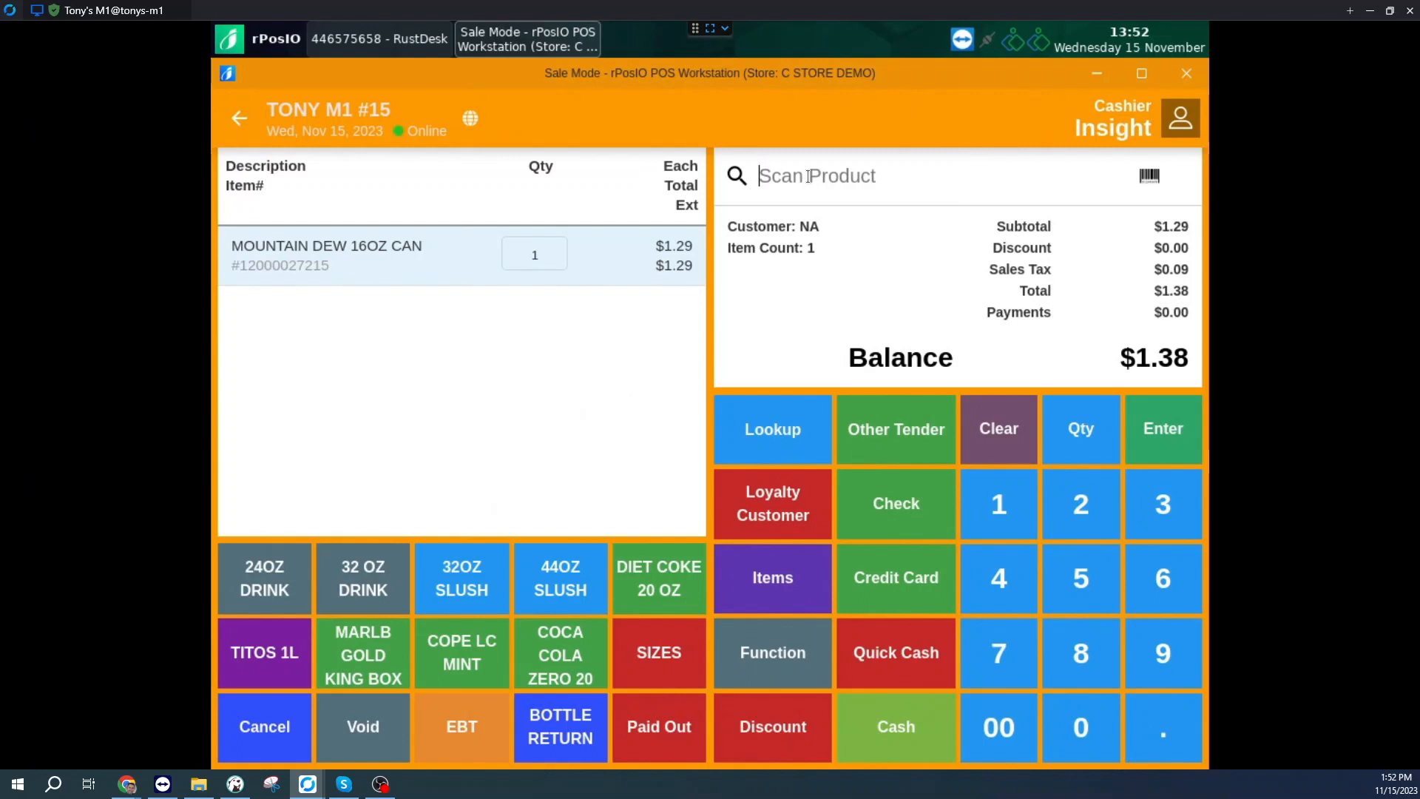
pyautogui.click(671, 663)
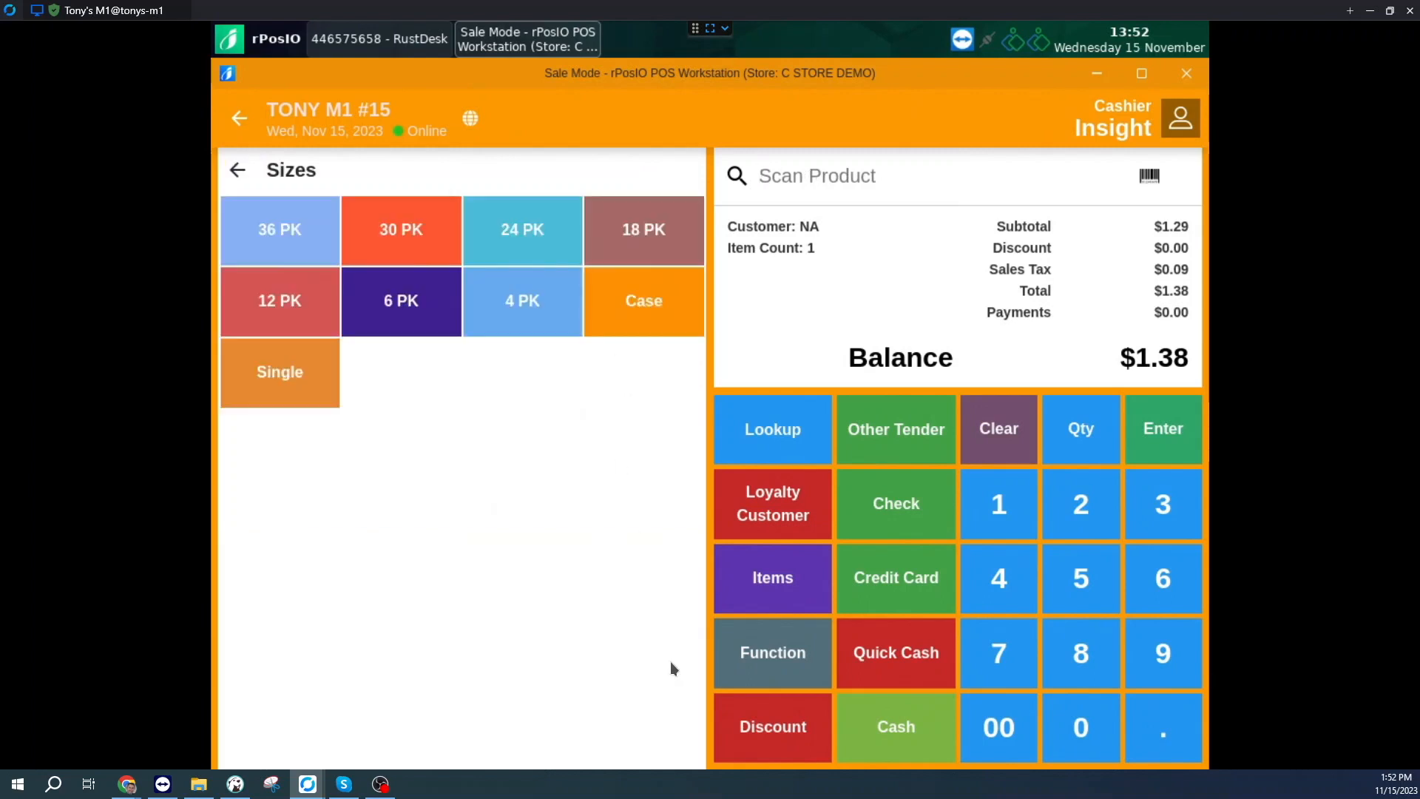
pyautogui.click(397, 305)
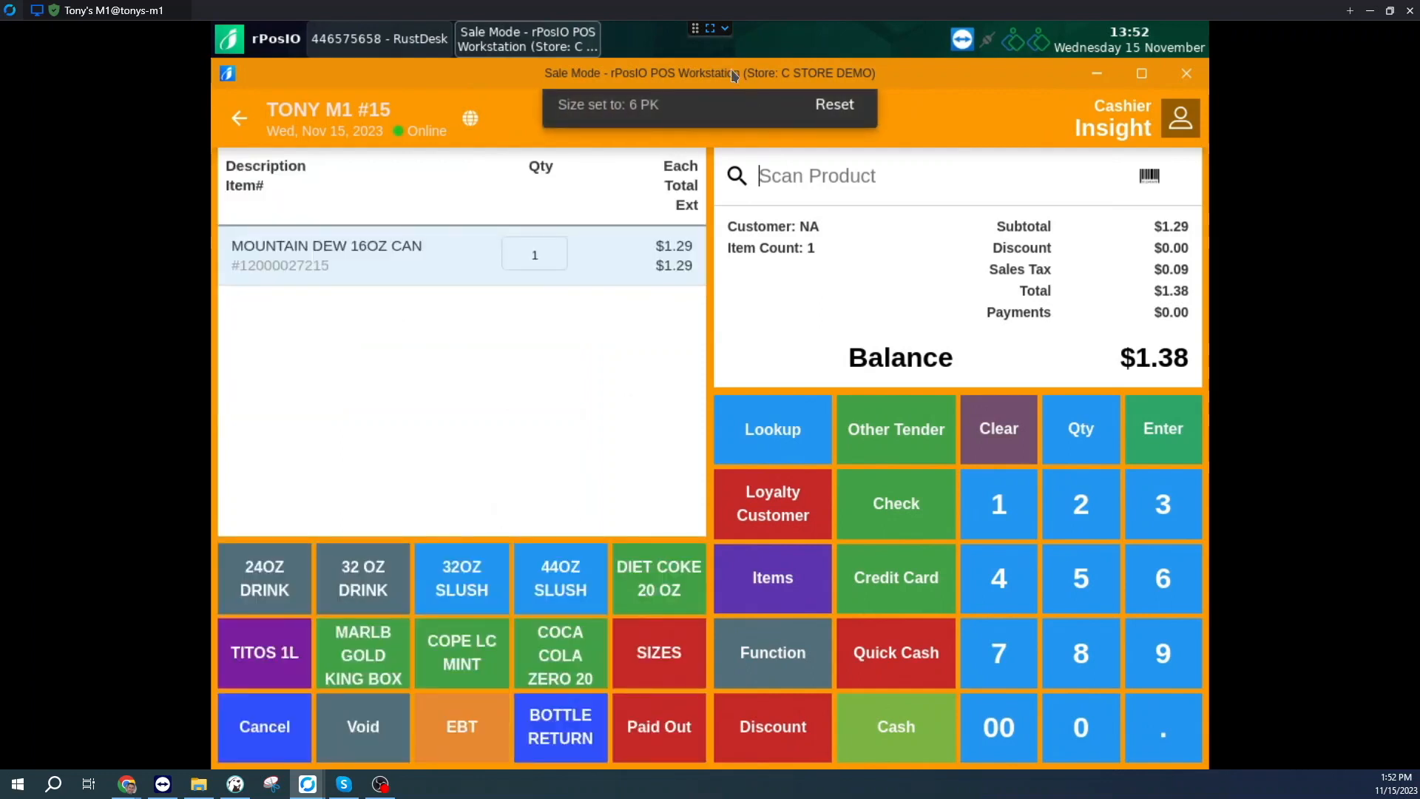
# Step: Open the product lookup for the 6 PK size, examine the listed products, and close it
pyautogui.click(779, 437)
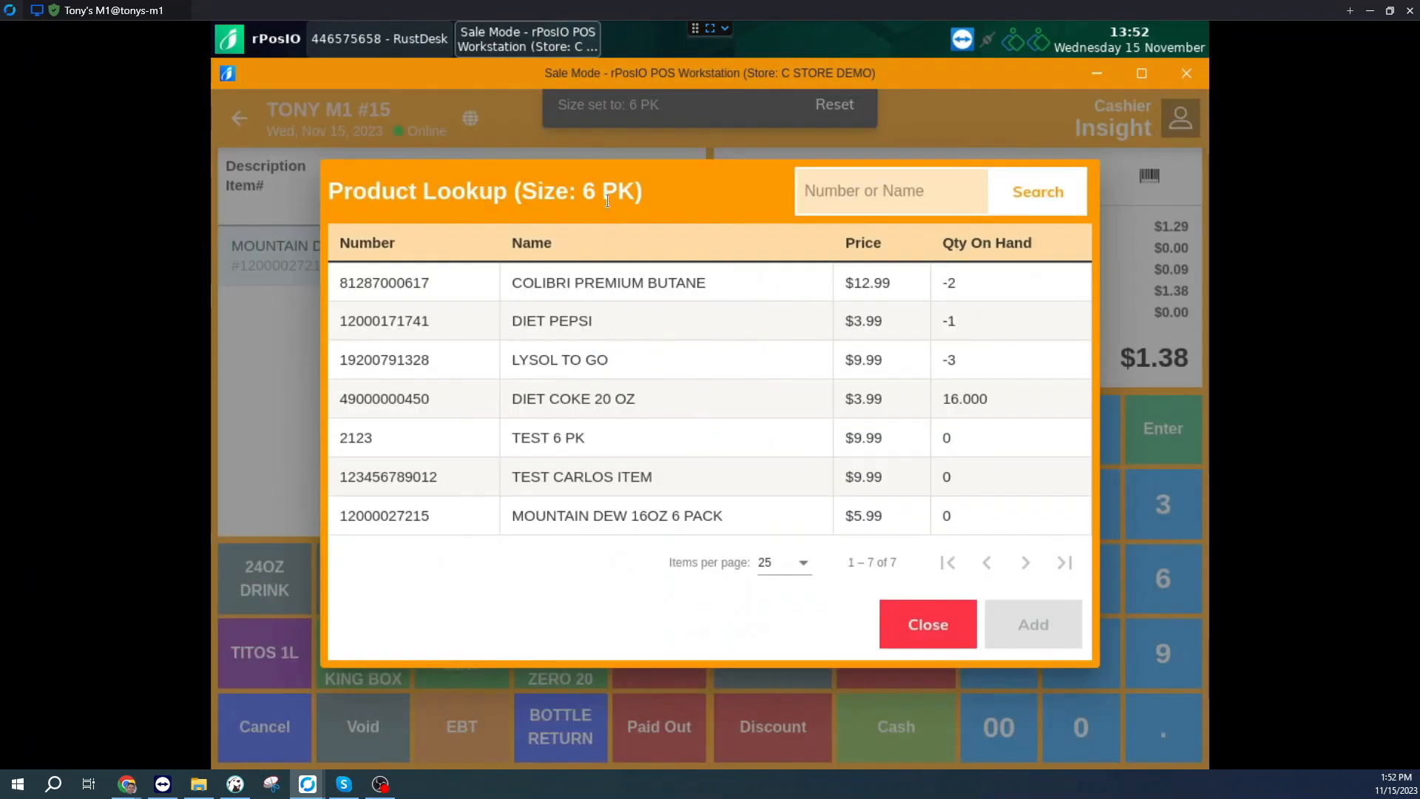
pyautogui.moveTo(653, 205); pyautogui.dragTo(514, 193)
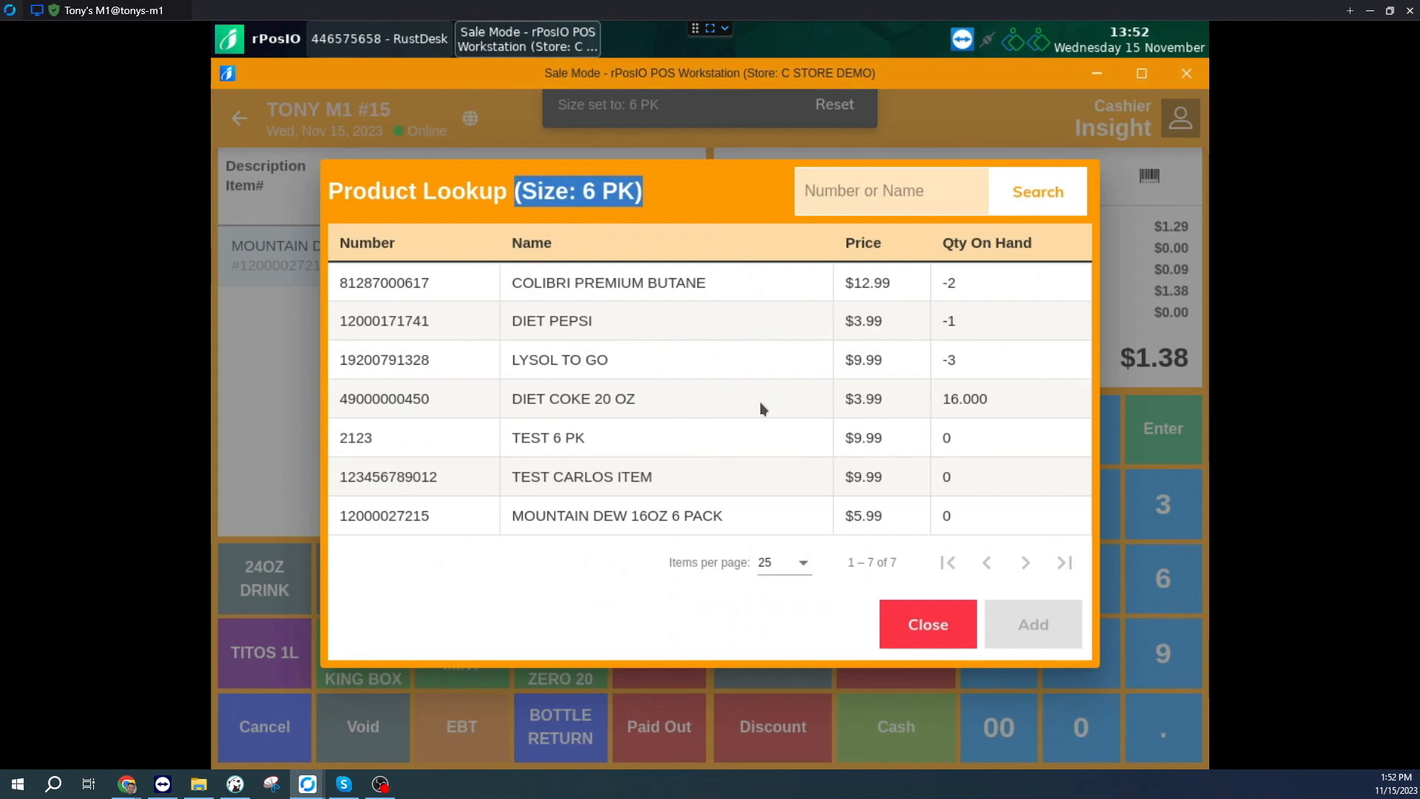
pyautogui.moveTo(898, 562); pyautogui.dragTo(849, 563)
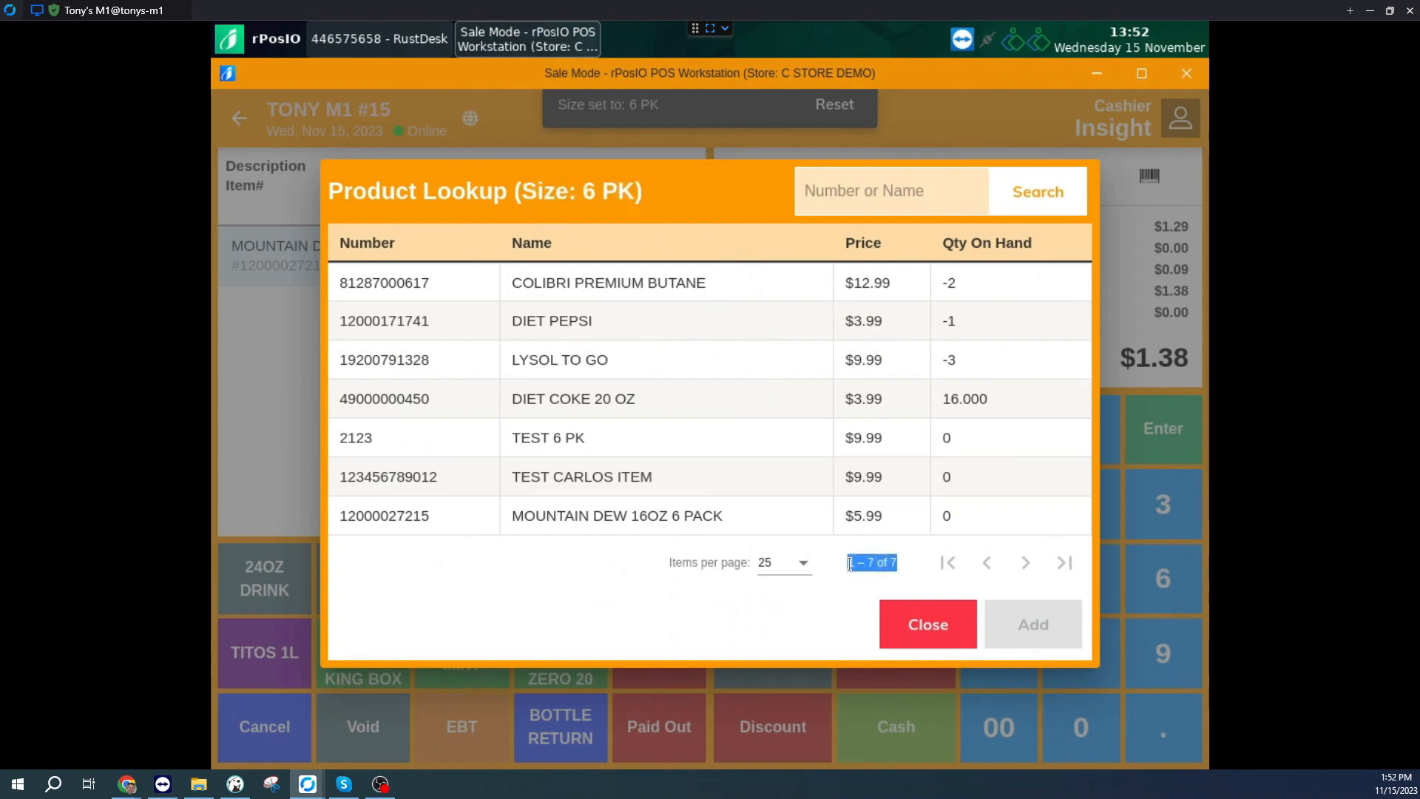
pyautogui.click(938, 629)
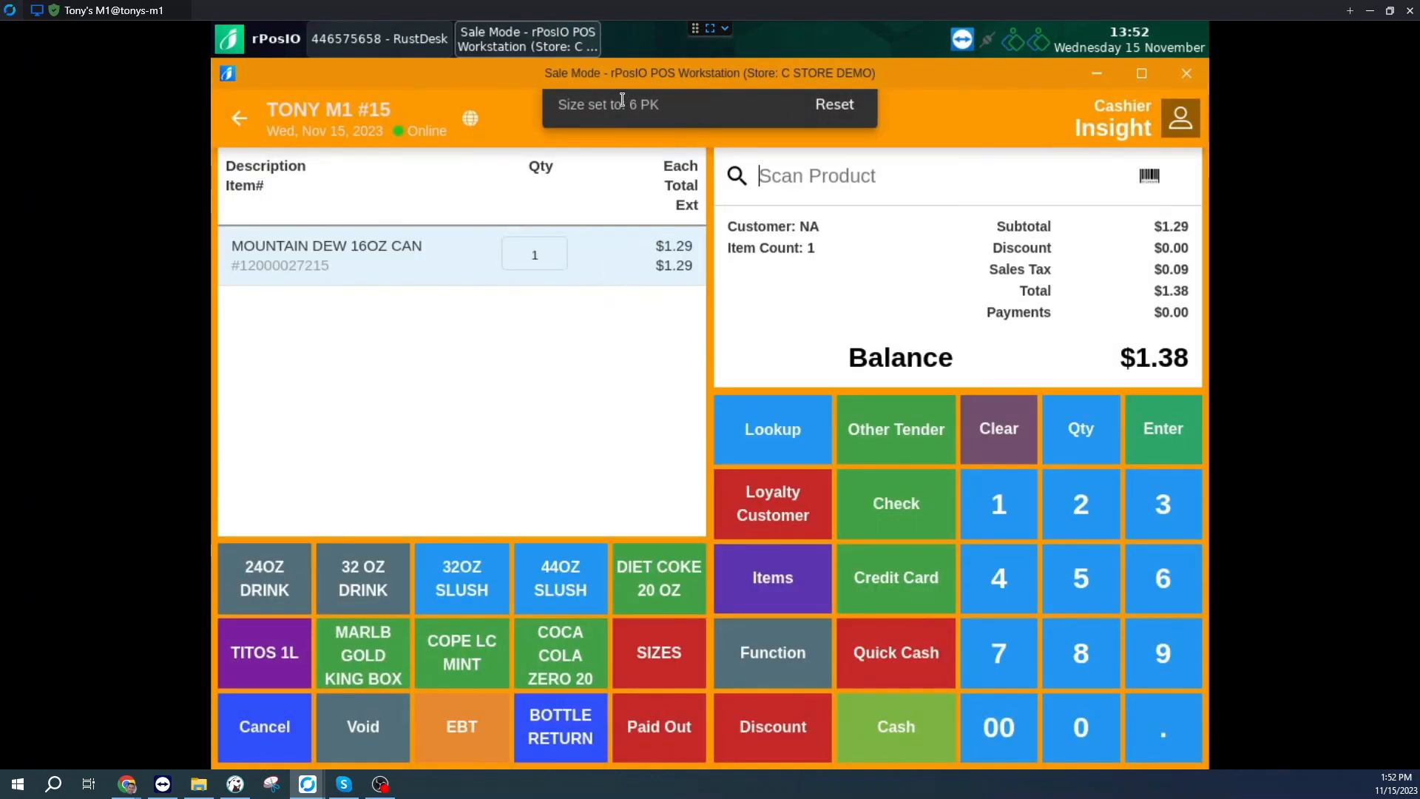
pyautogui.click(844, 111)
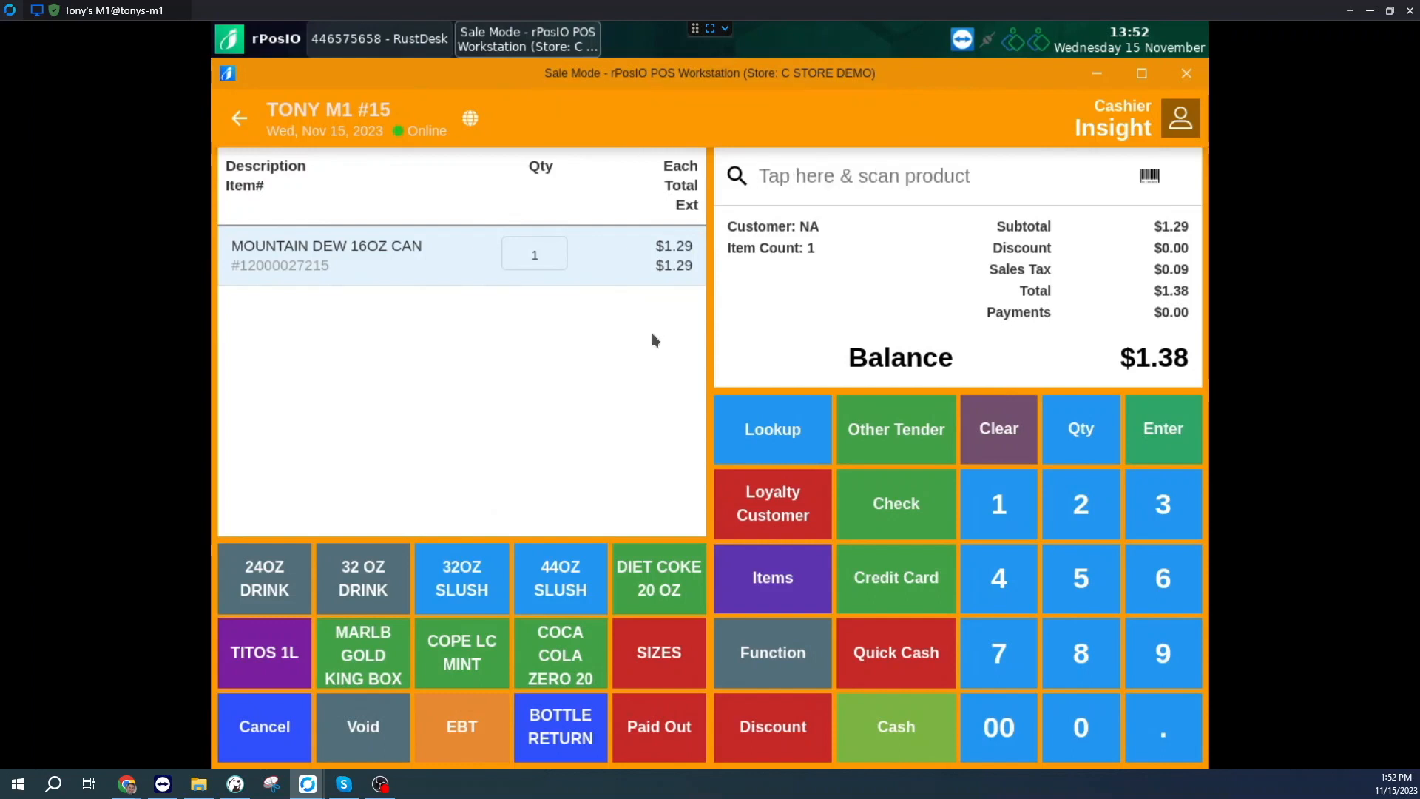
pyautogui.click(664, 664)
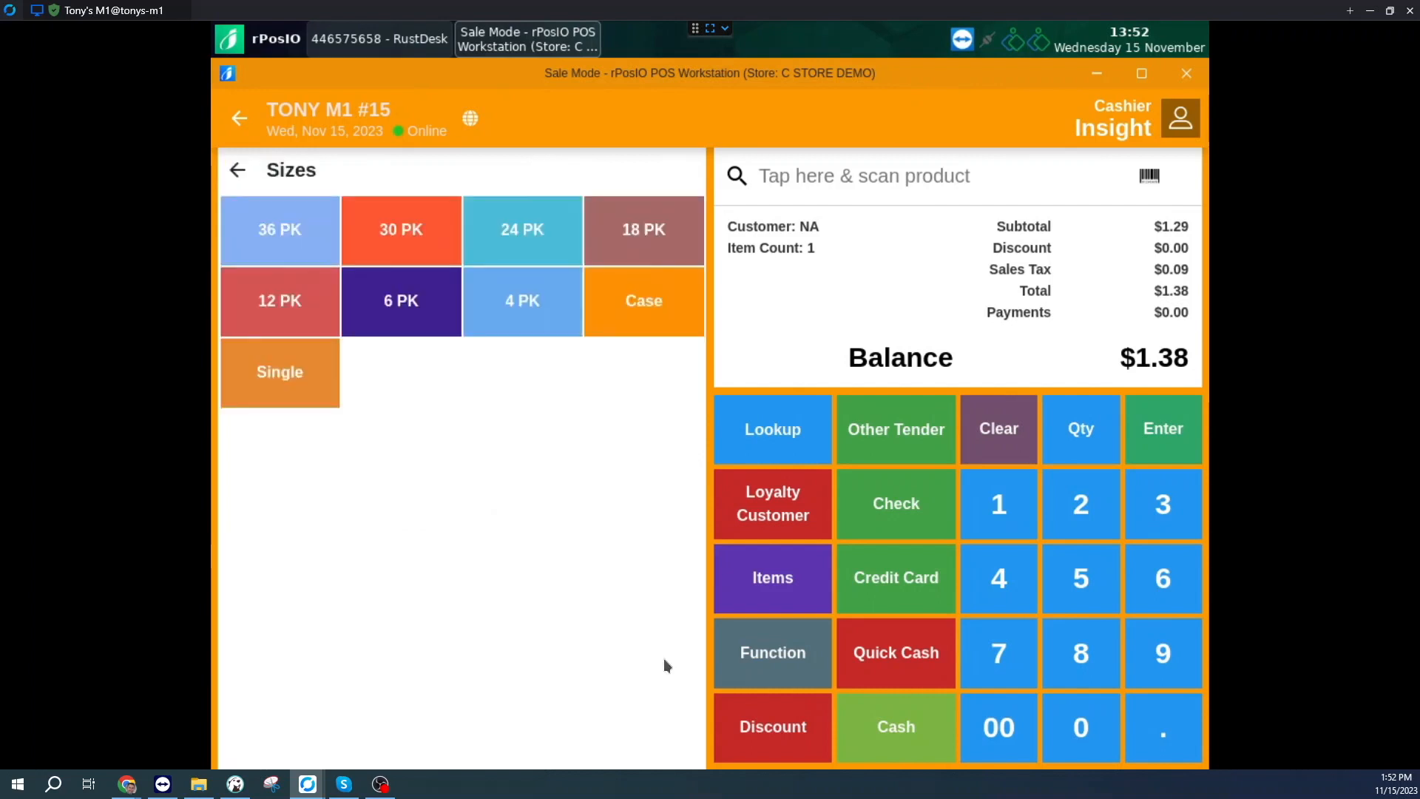
pyautogui.click(420, 315)
pyautogui.click(808, 176)
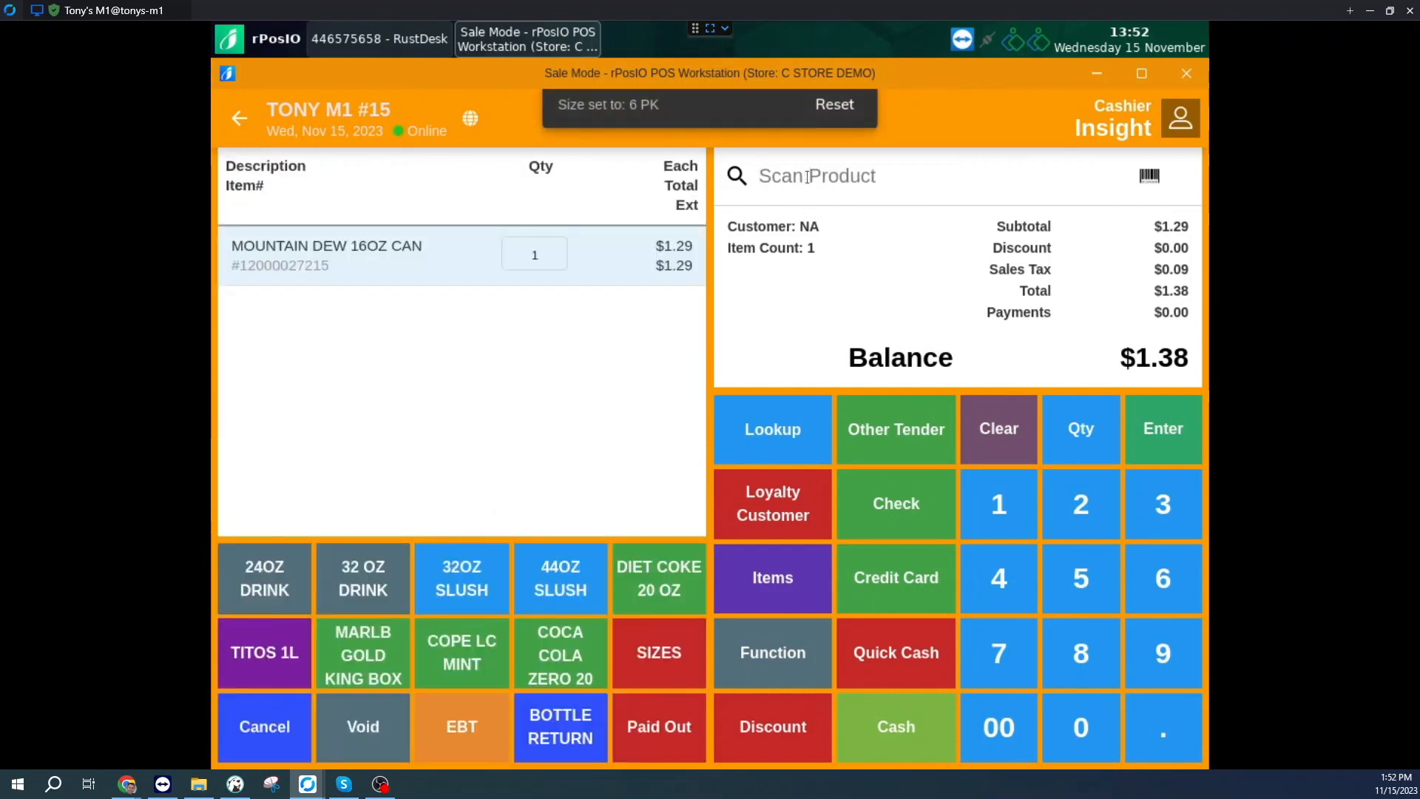
pyautogui.write('12000027215')
pyautogui.press('Return')
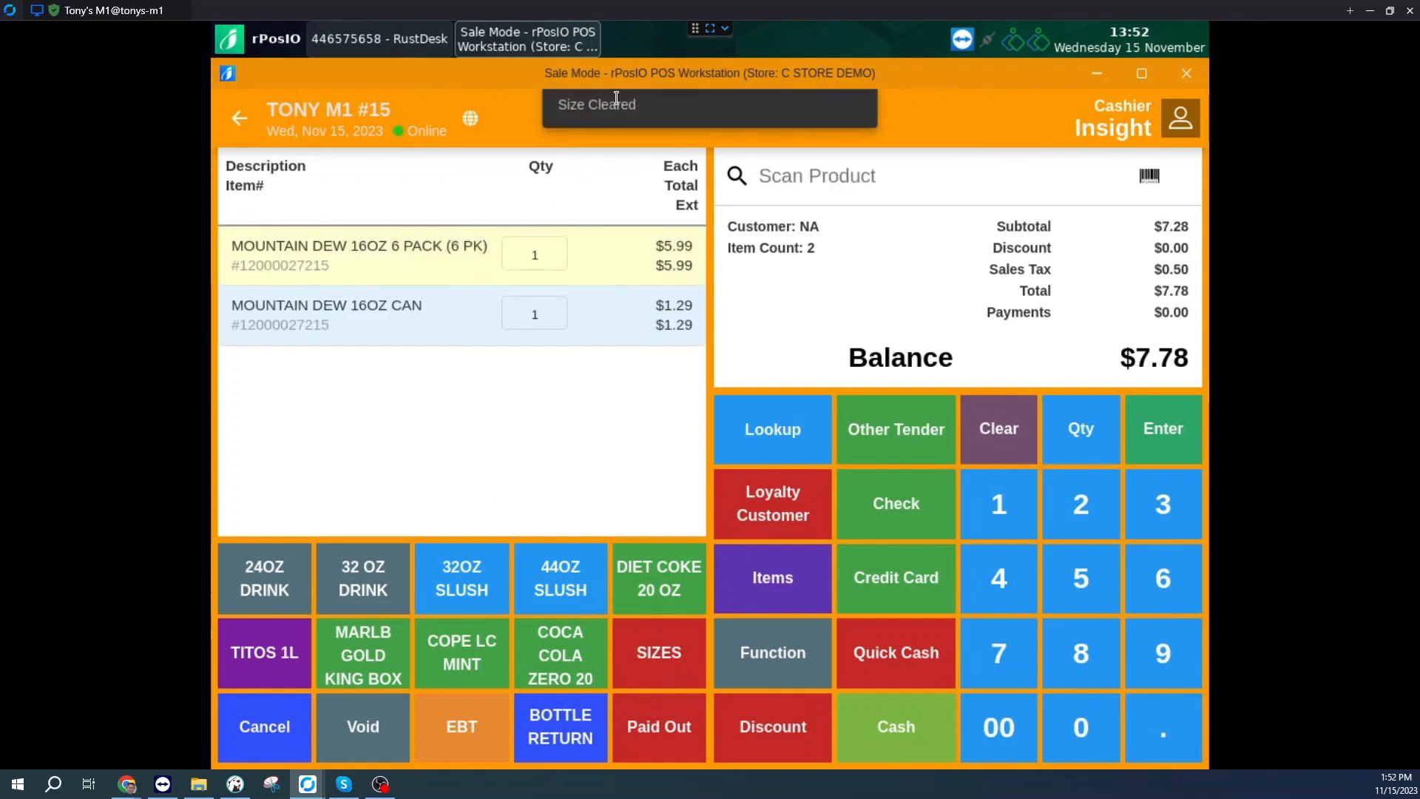
# Step: Highlight the six-pack sale line's item number and size label to examine them
pyautogui.click(324, 268)
pyautogui.moveTo(324, 267); pyautogui.dragTo(238, 270)
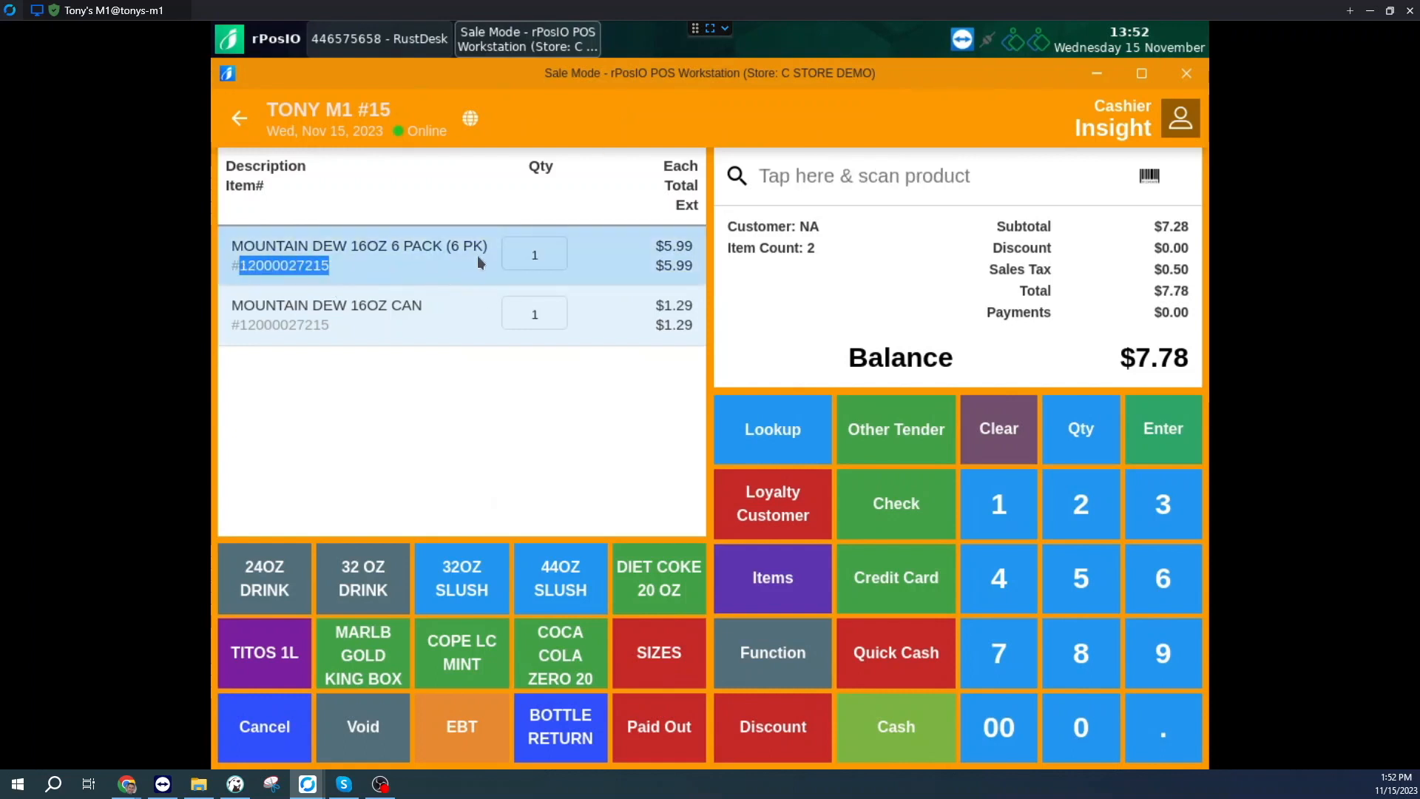
pyautogui.moveTo(487, 250); pyautogui.dragTo(377, 250)
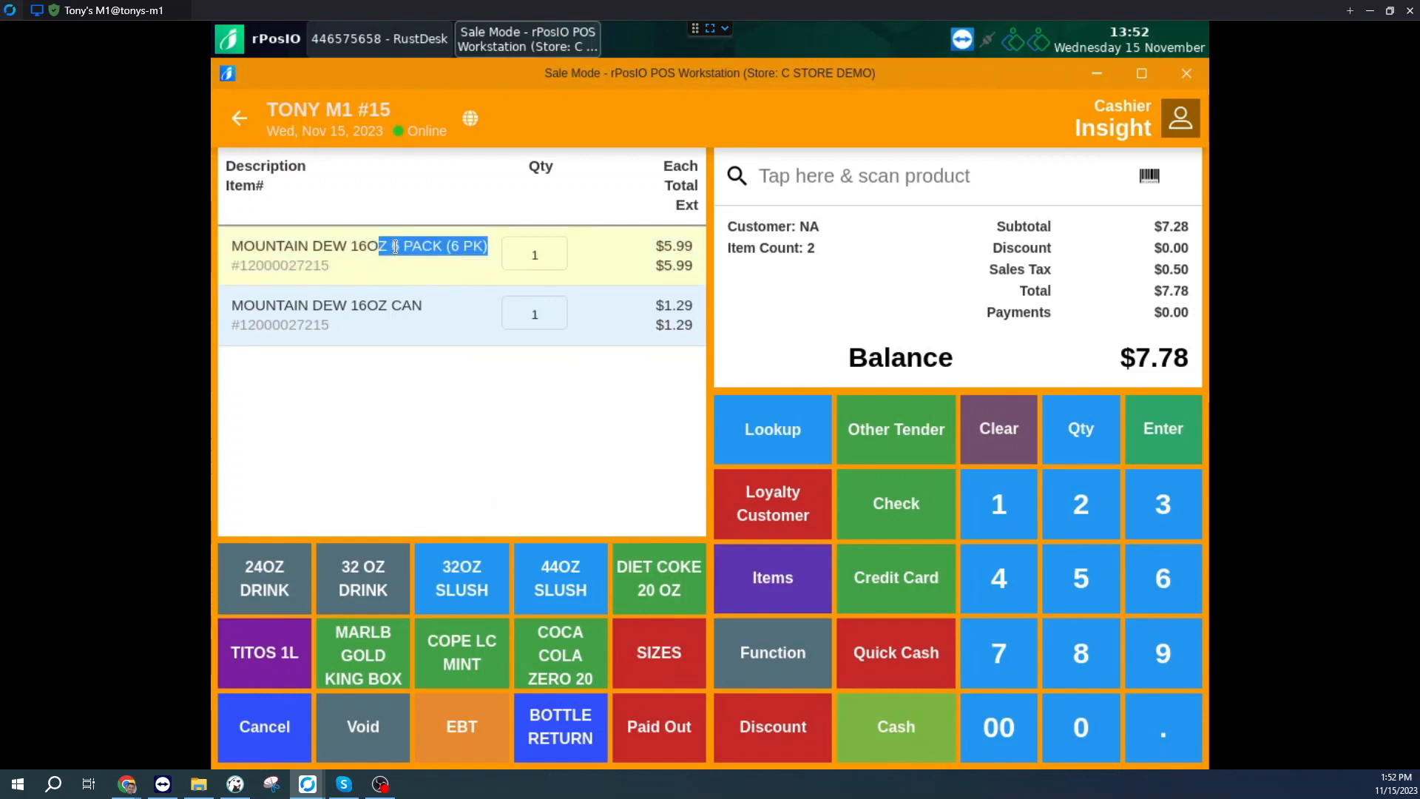
pyautogui.click(395, 247)
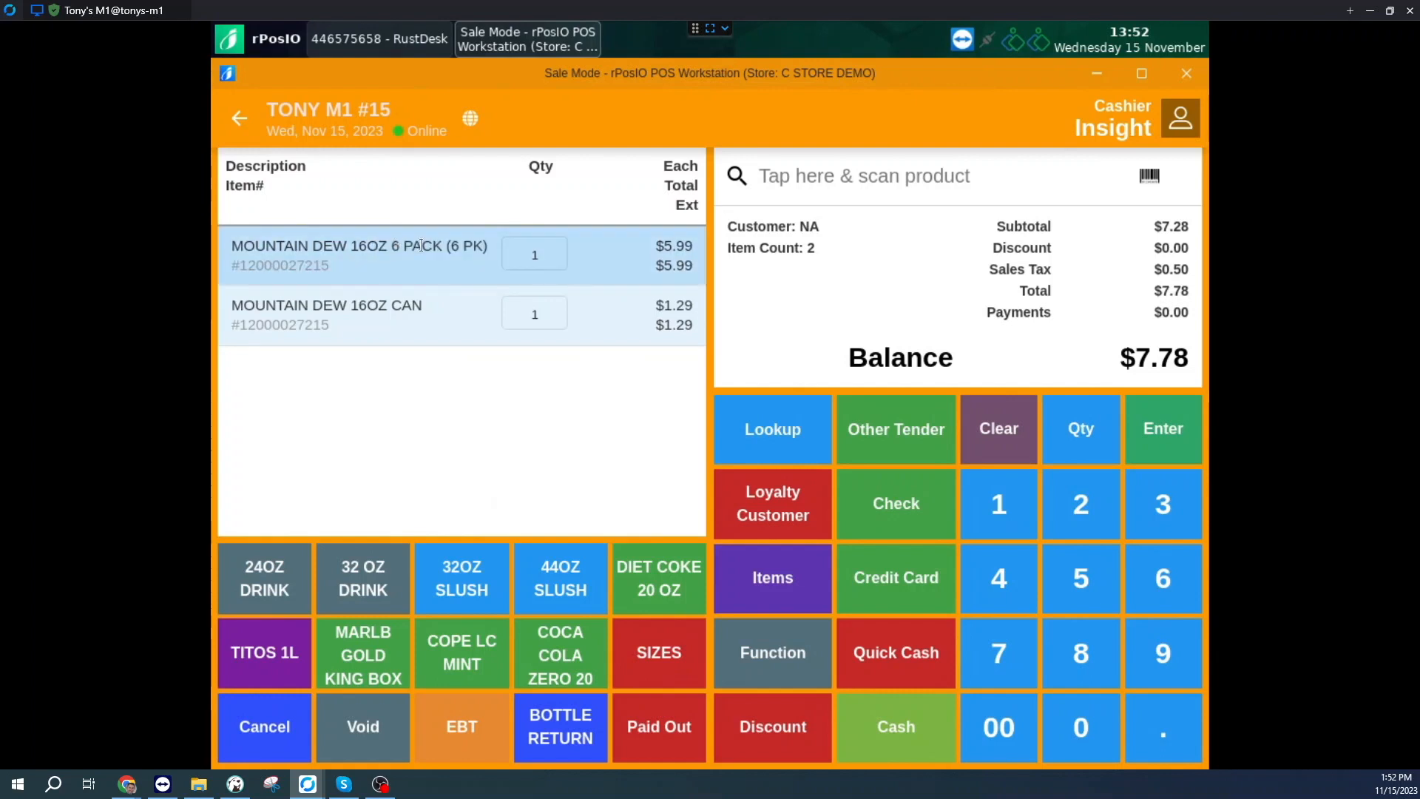
pyautogui.moveTo(452, 249); pyautogui.dragTo(486, 253)
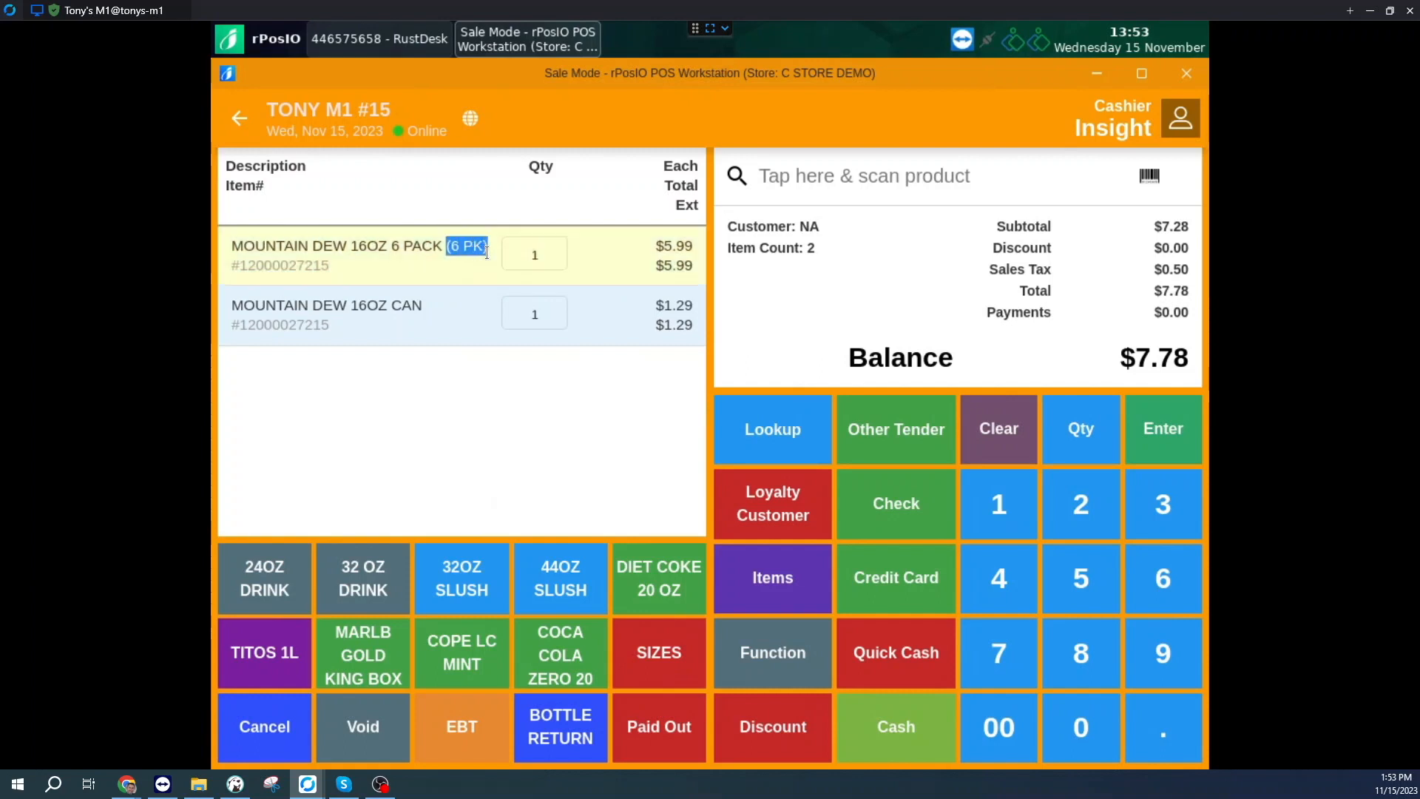